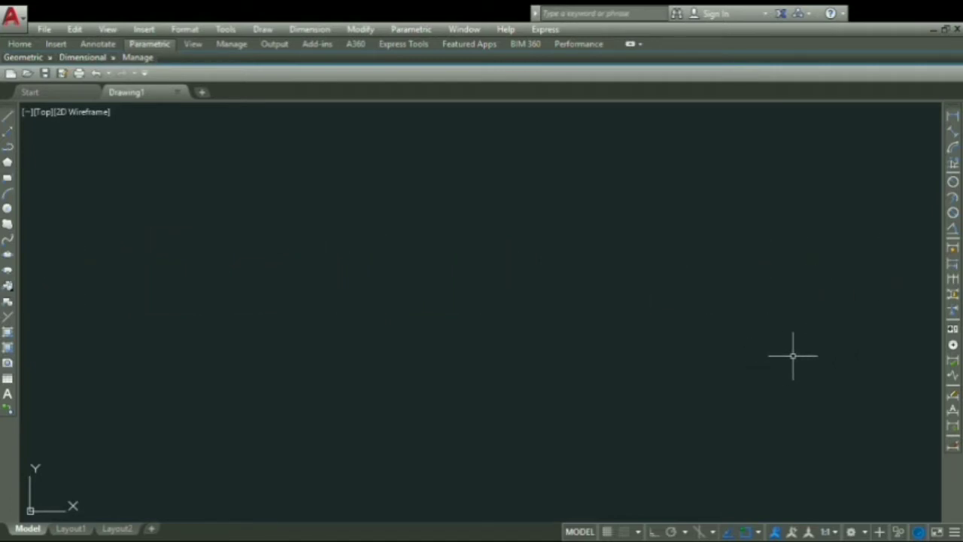
- Draw the flange's outer circle from a centre point, sizing it by diameter
left_click(404, 227)
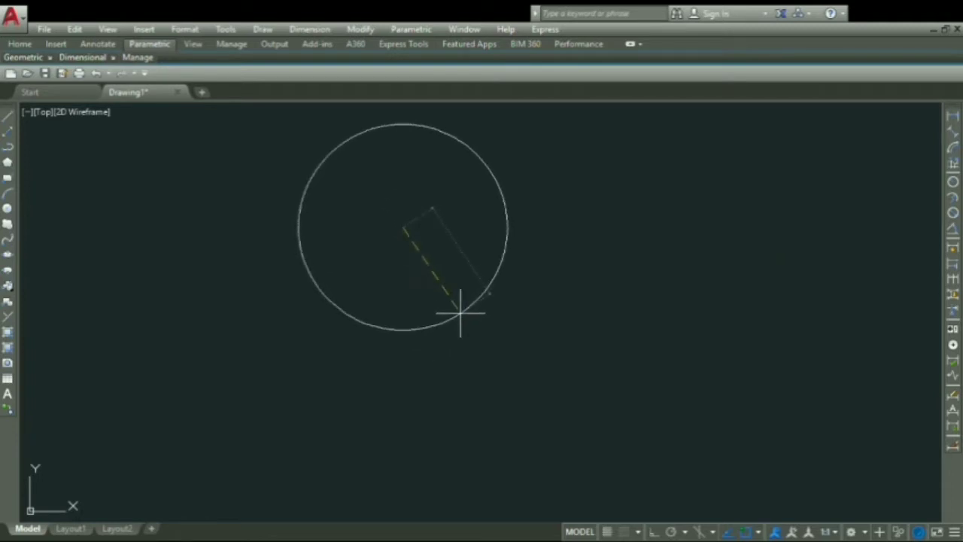
key("d")
key("Return")
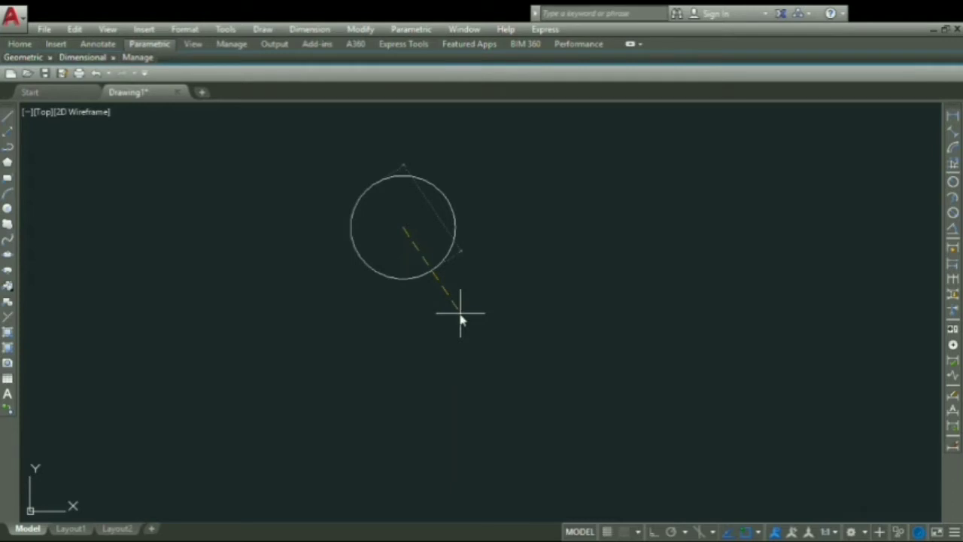
key("Return")
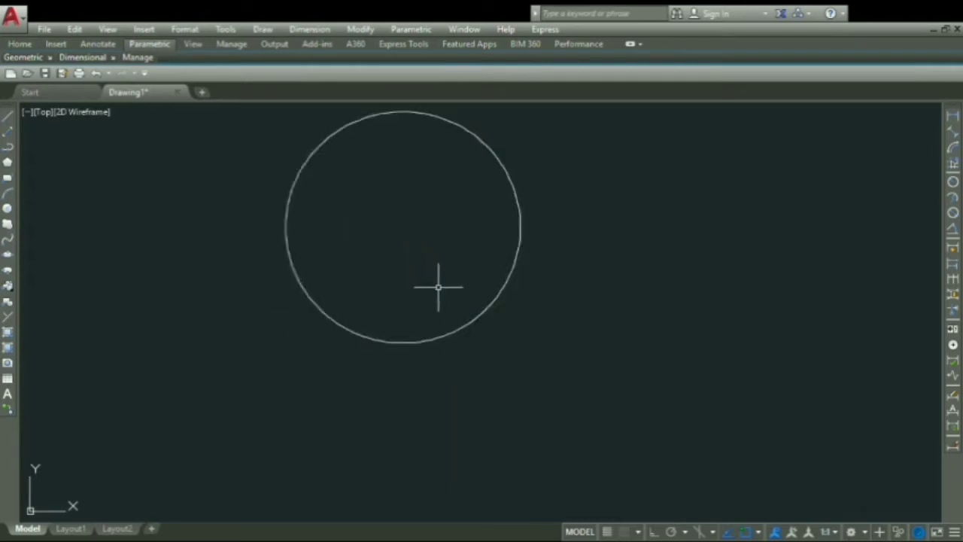
middle_click_drag(441, 286, 432, 288)
scroll(478, 282, "up", 3)
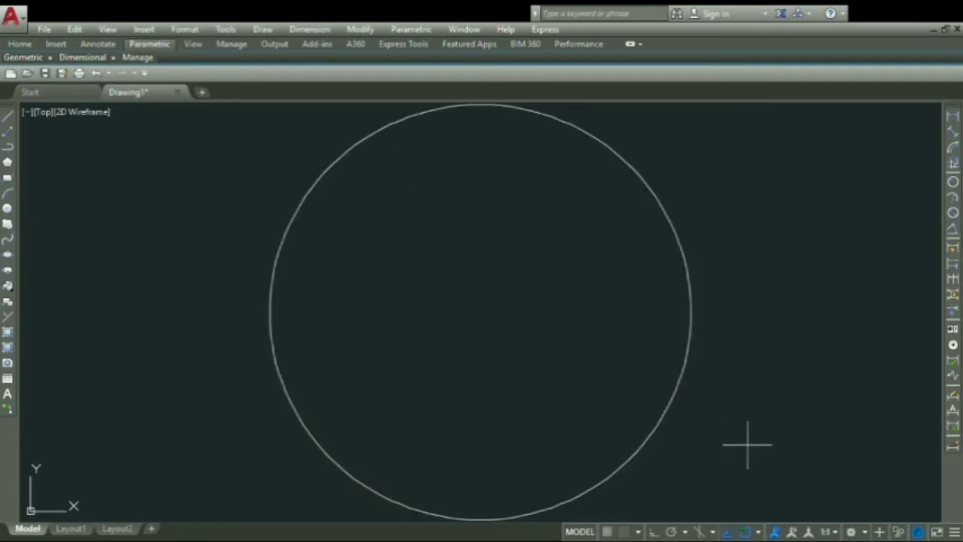
- Draw a slightly smaller circle concentric with the outer circle, sizing it by diameter
left_click(481, 312)
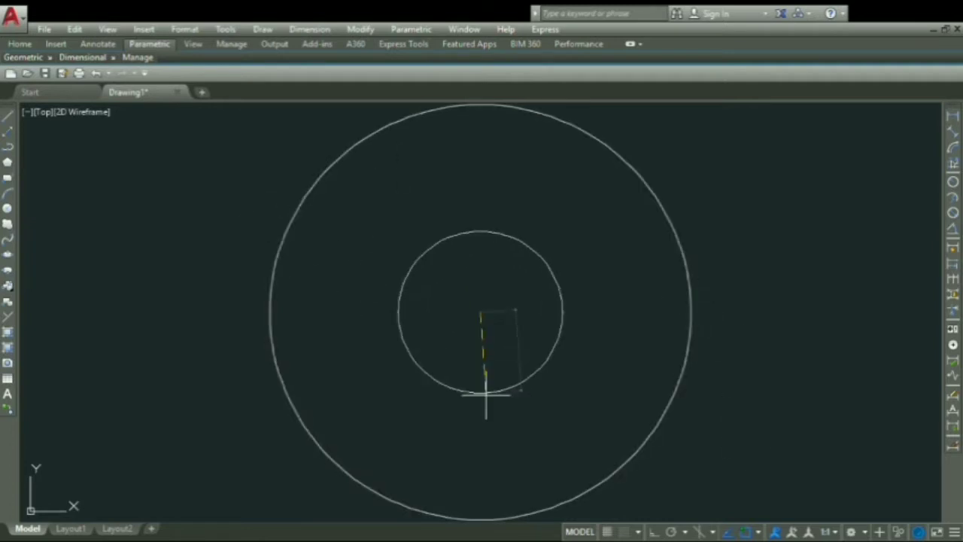
type("d")
key("Return")
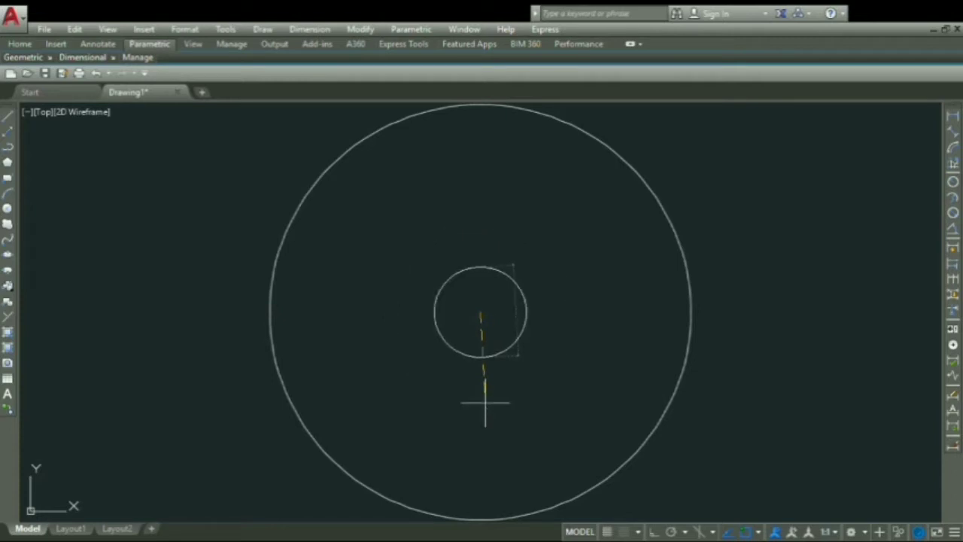
type("60")
key("Return")
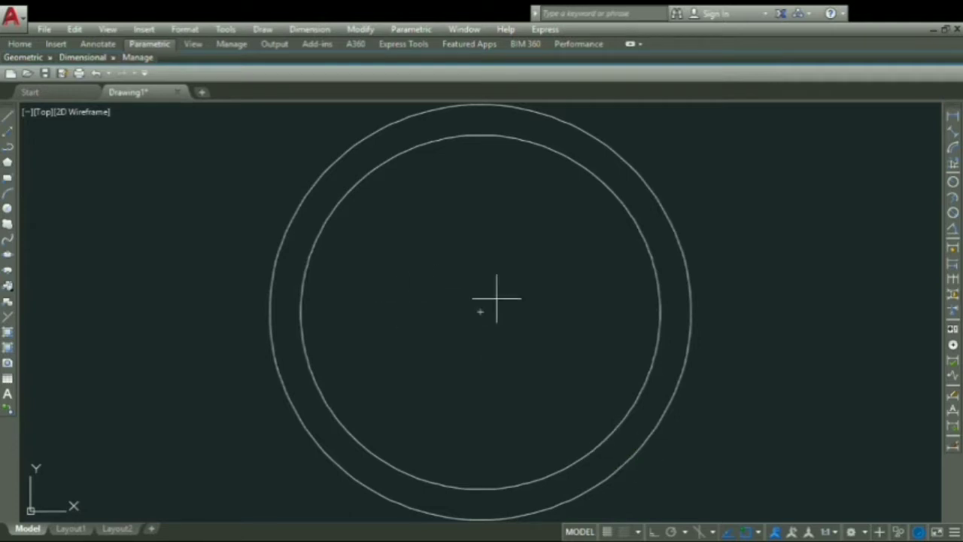
- Change the linetype of the inner concentric circle to a long-and-short dashed centre-line pattern
left_click(616, 192)
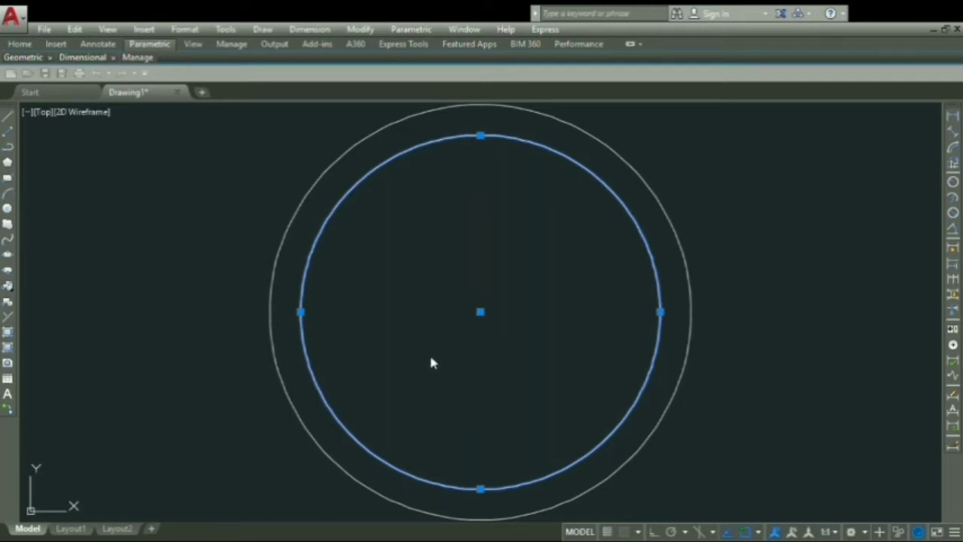
key("Escape")
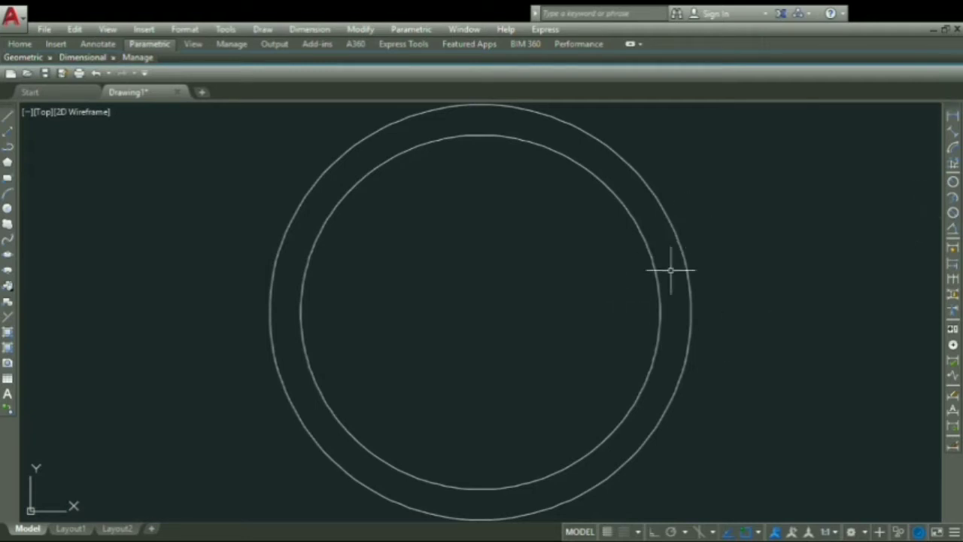
left_click(810, 224)
left_click(795, 200)
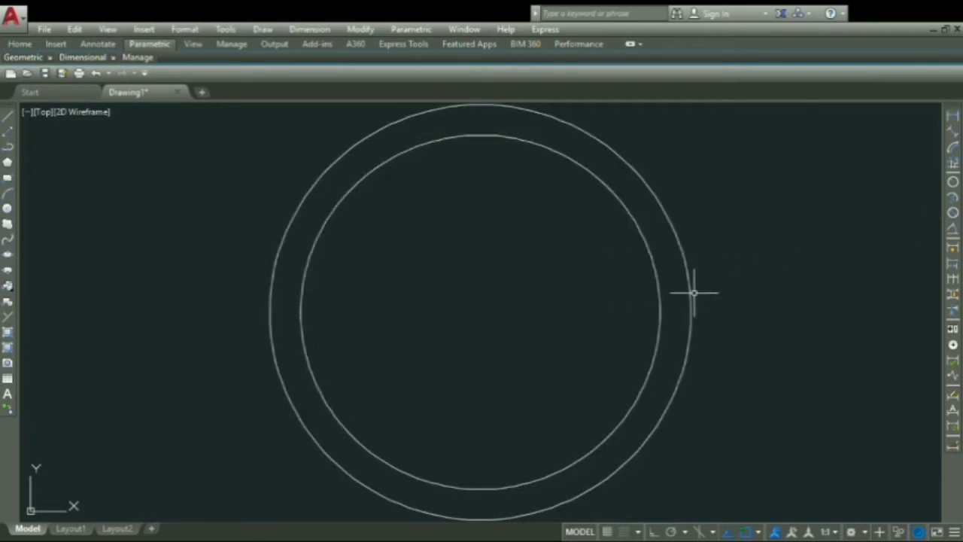
left_click(647, 254)
left_click(600, 191)
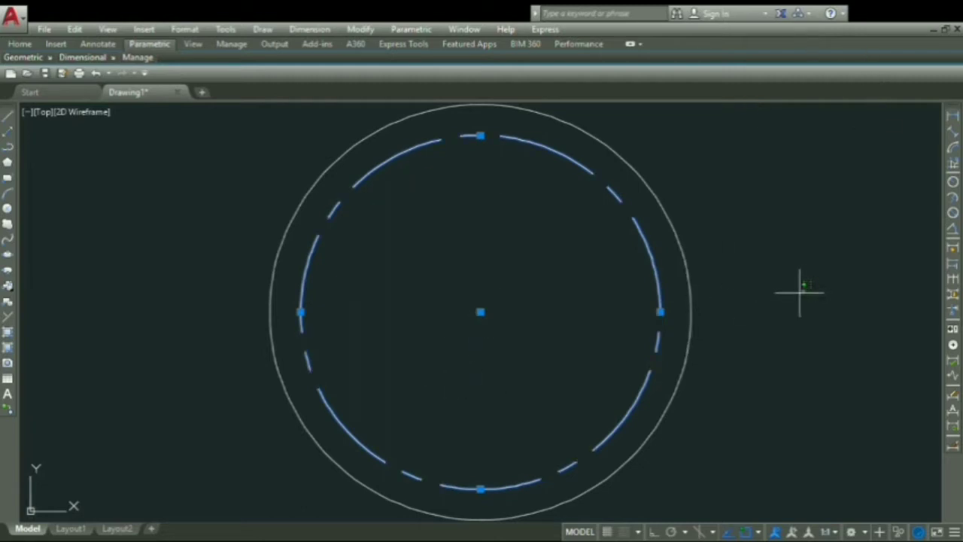
key("Escape")
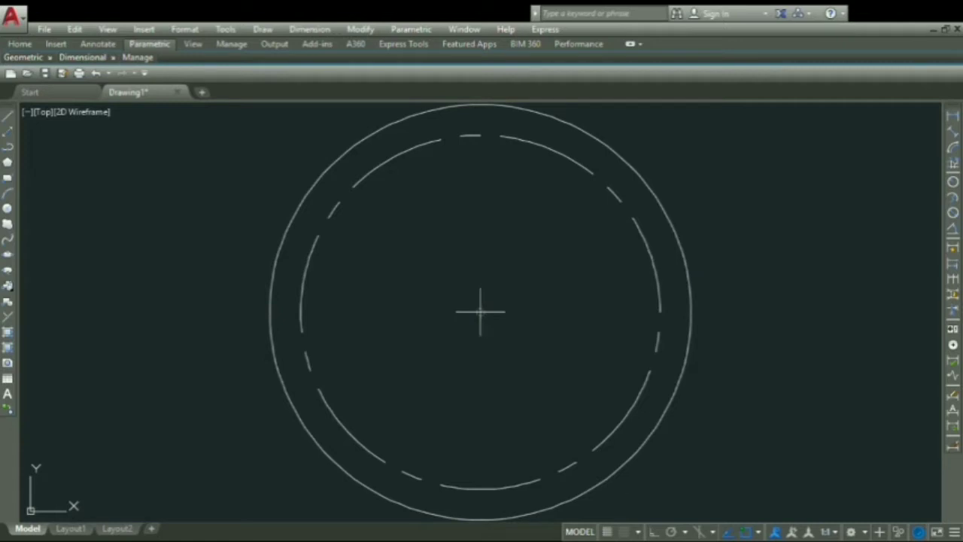
- Draw two more concentric circles with continuous lines inside the dashed circle, one about two-thirds and one about one-third of the outer circle's size
left_click(480, 312)
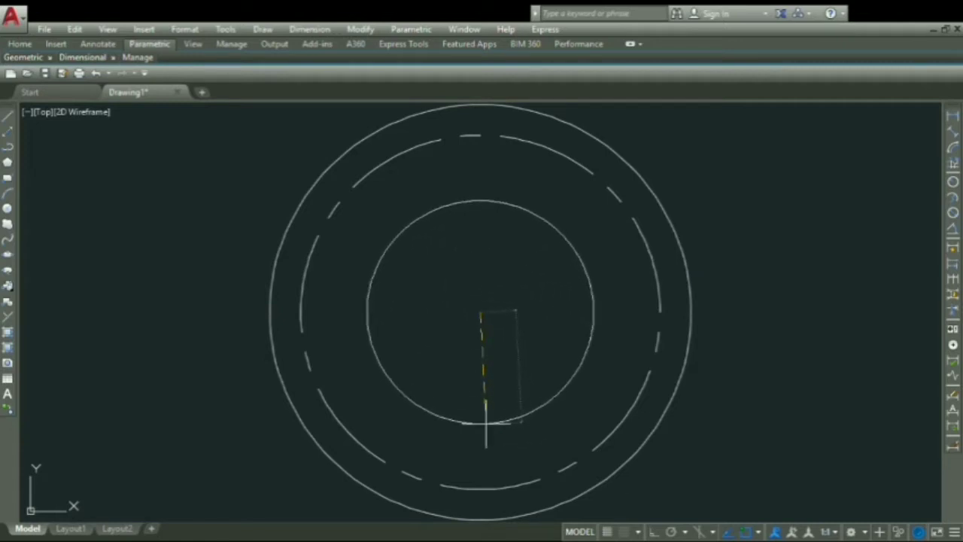
type("25")
key("Return")
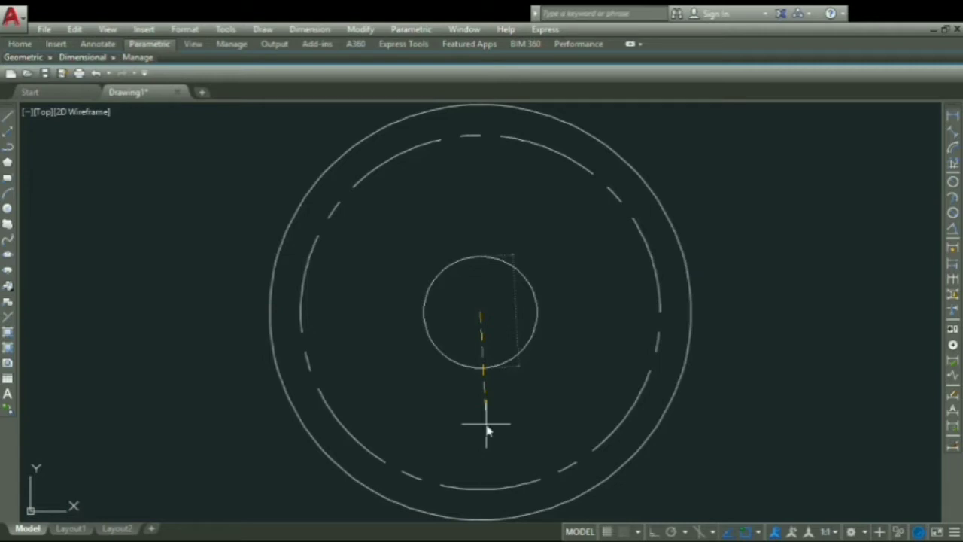
type("60")
key("Return")
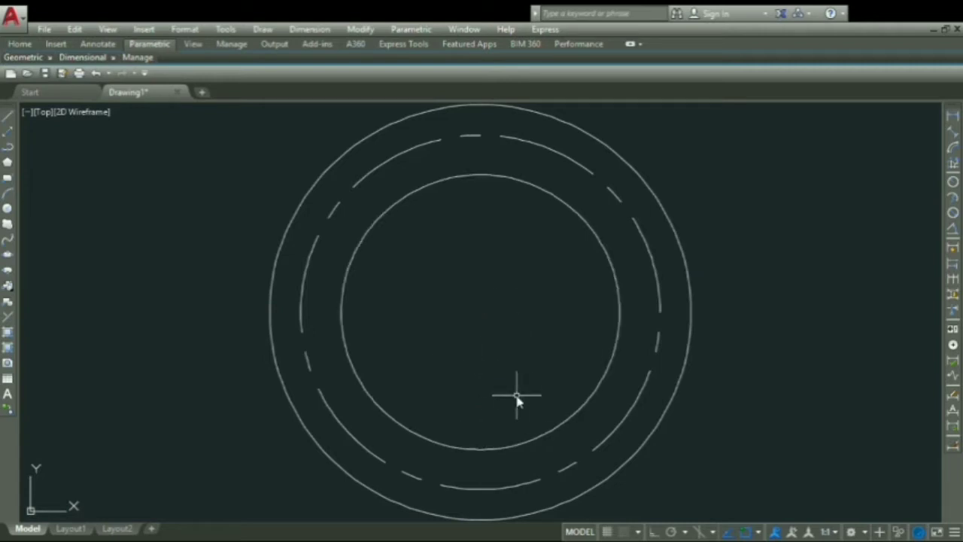
left_click(480, 313)
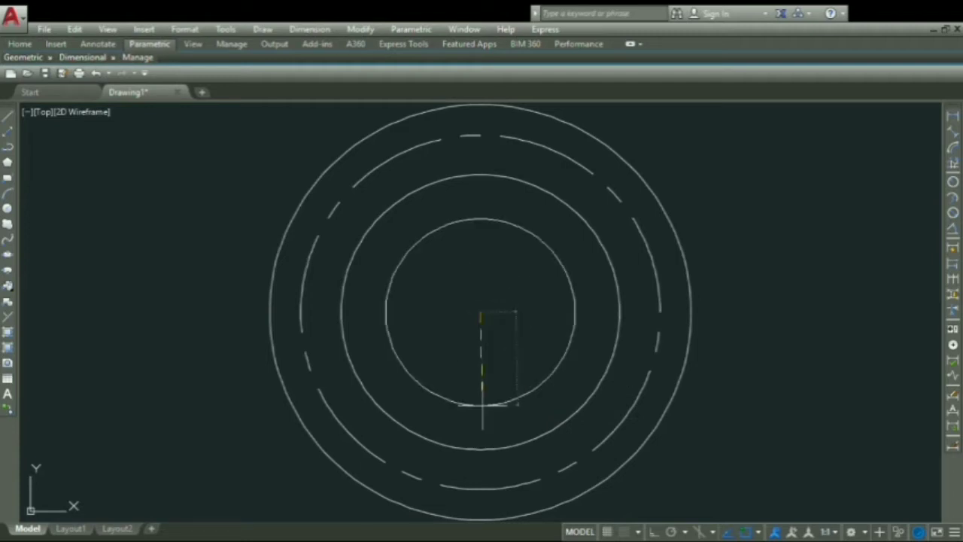
left_click(481, 389)
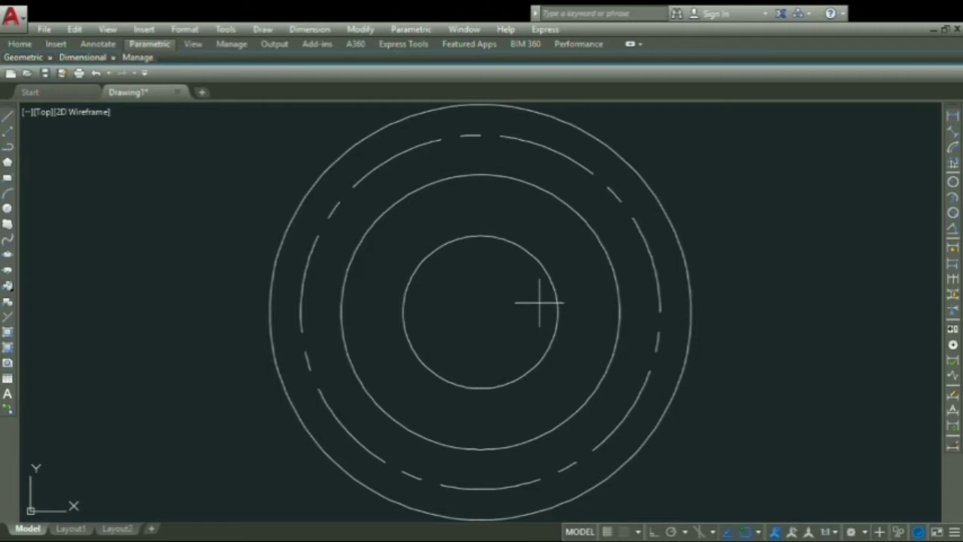
- Draw a small hole circle by diameter, centred on the top quadrant of the dashed circle
left_click(480, 136)
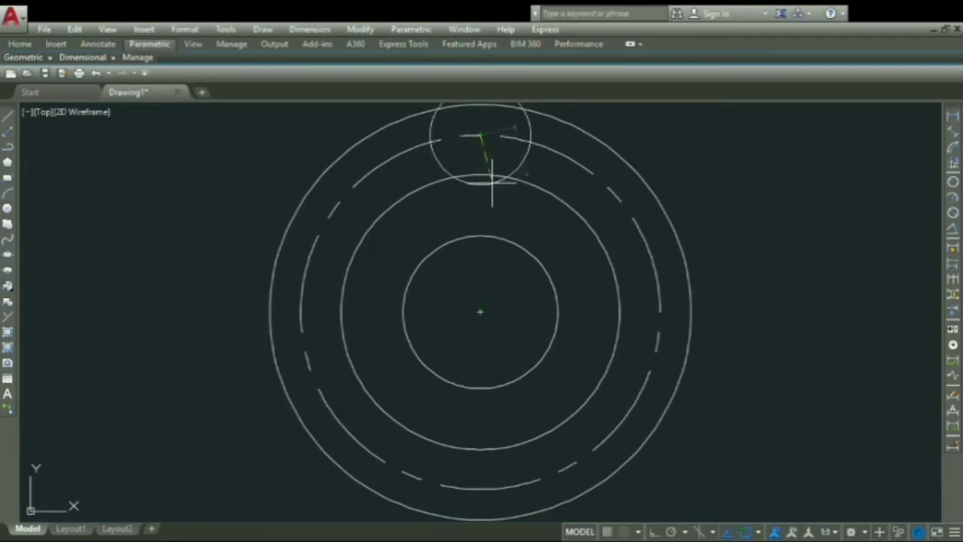
key("Return")
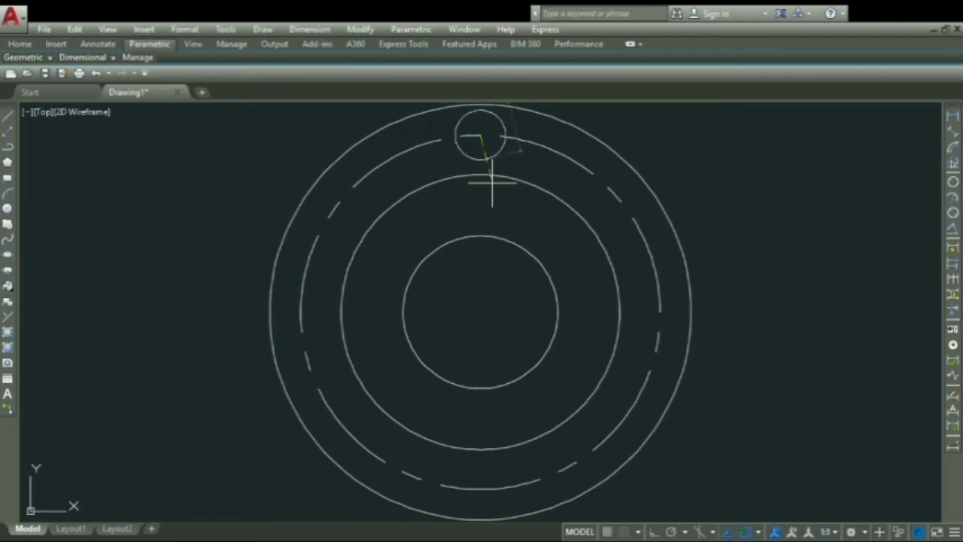
key("Return")
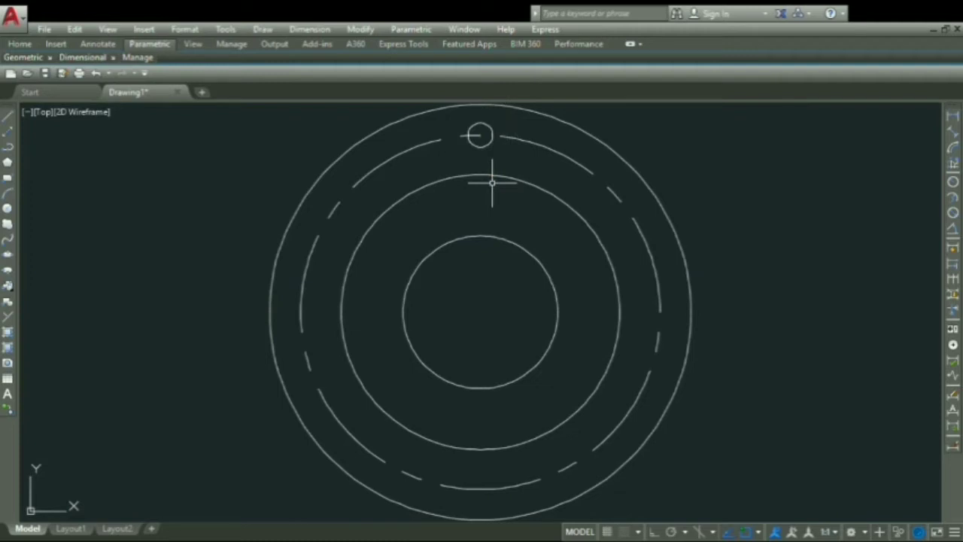
- Create a polar array of the small hole circle around the common centre of the concentric circles
scroll(481, 158, "up", 4)
scroll(480, 158, "down", 3)
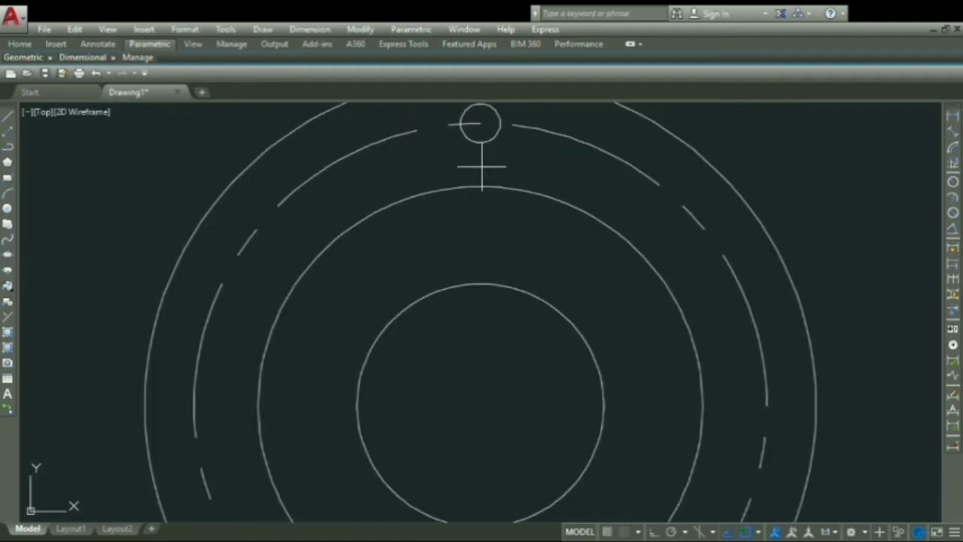
scroll(477, 122, "up", 3)
scroll(477, 124, "down", 4)
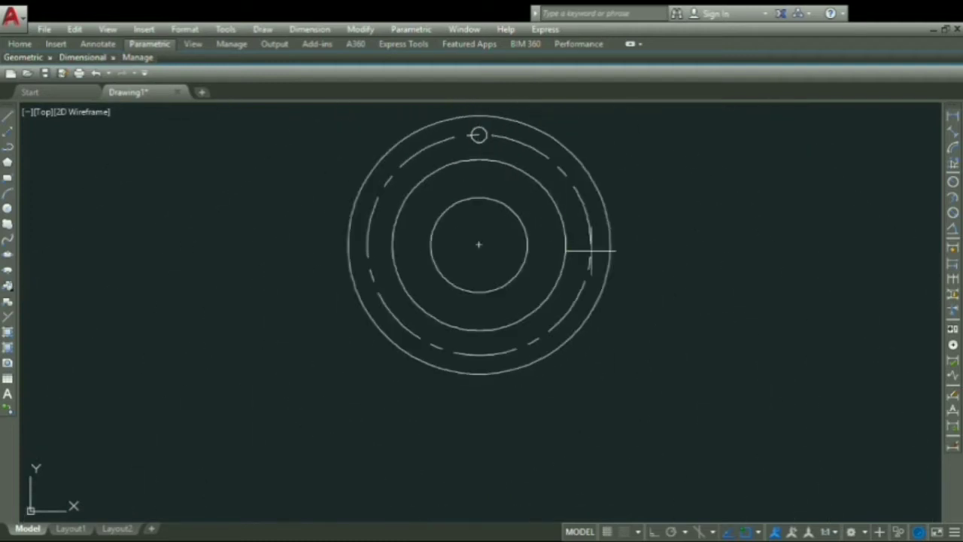
scroll(557, 220, "up", 2)
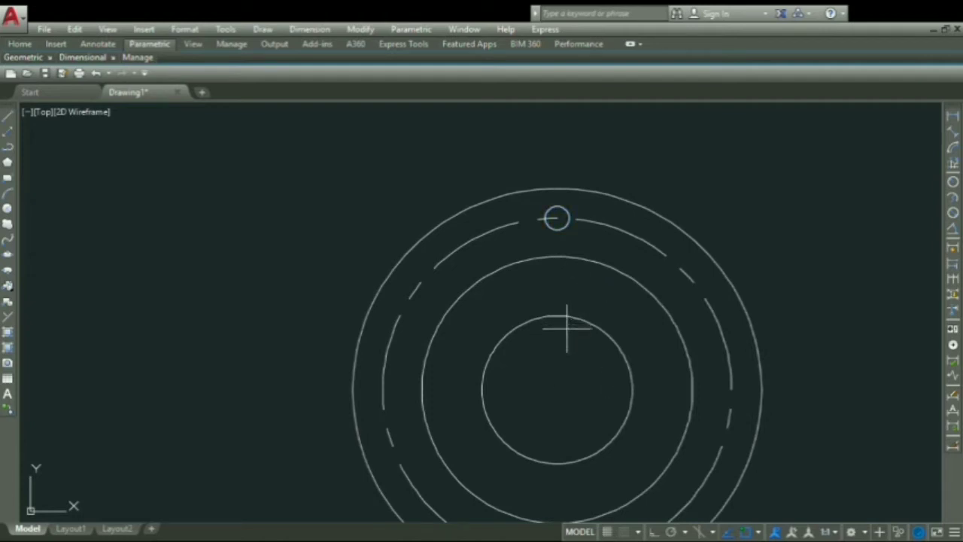
left_click(557, 390)
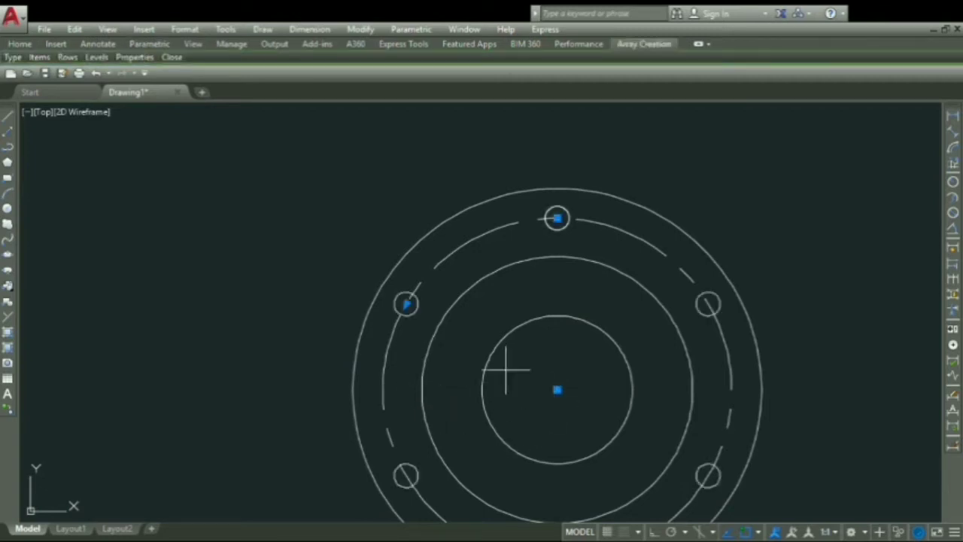
- Try to change the angle between the arrayed hole circles with the array's spacing grip
scroll(507, 370, "down", 8)
scroll(516, 370, "up", 5)
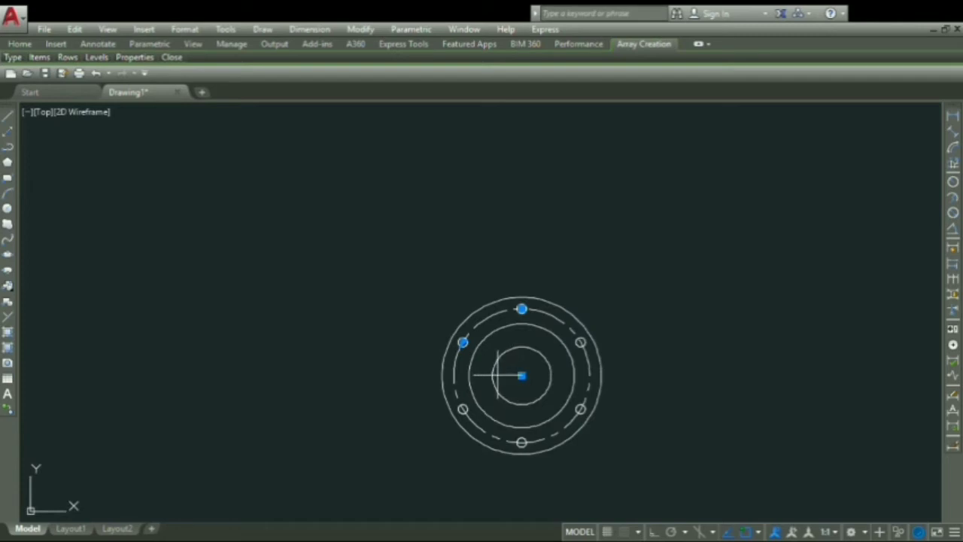
scroll(477, 372, "up", 6)
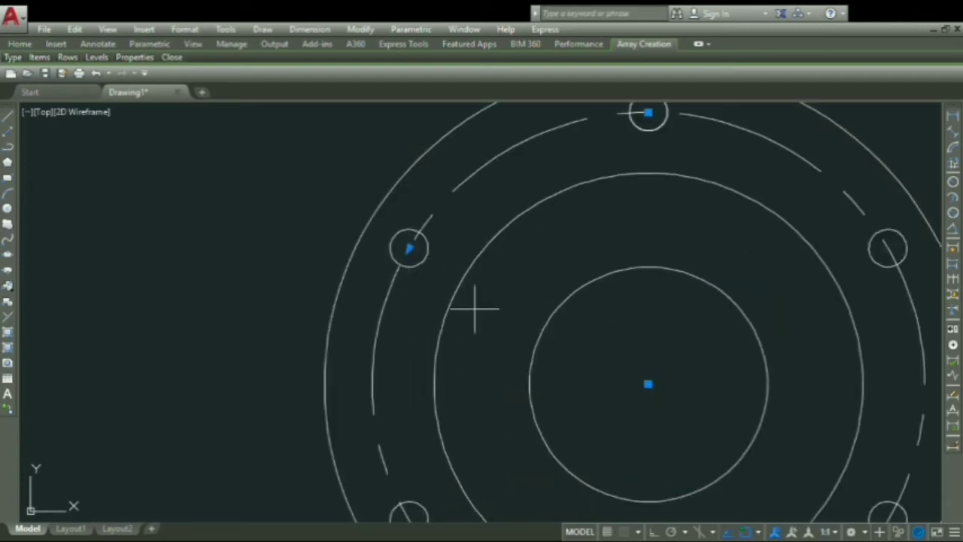
left_click(409, 248)
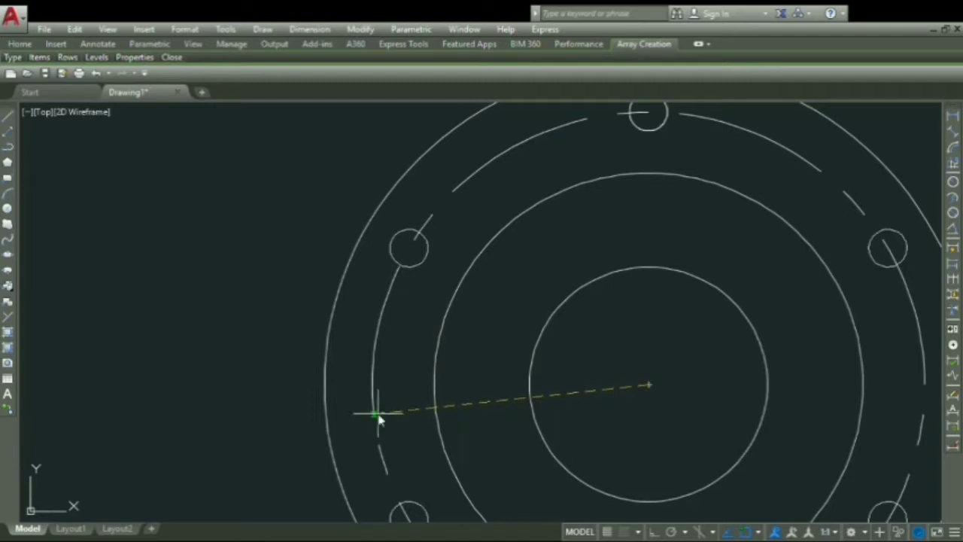
left_click(377, 414)
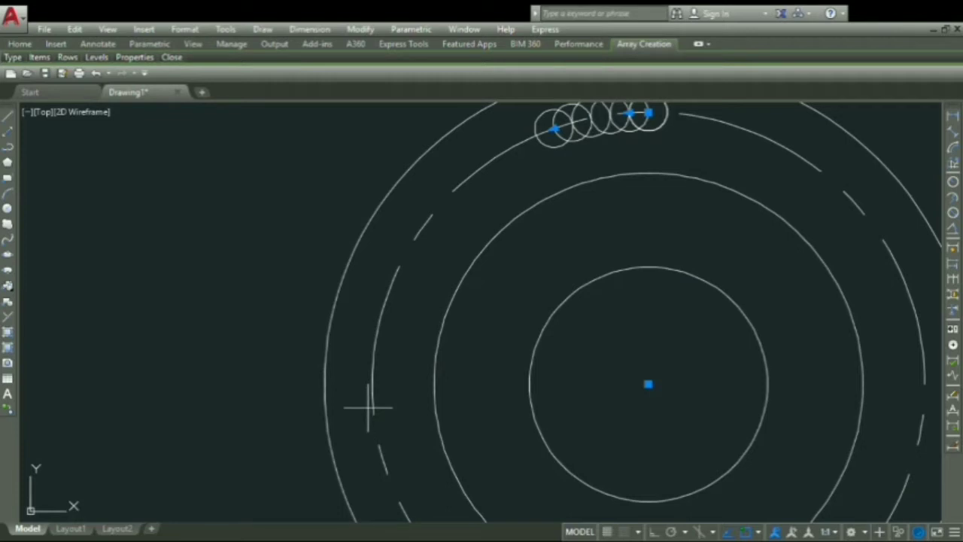
- Reduce the polar array of small holes to four items using the last item's grip
left_click(555, 129)
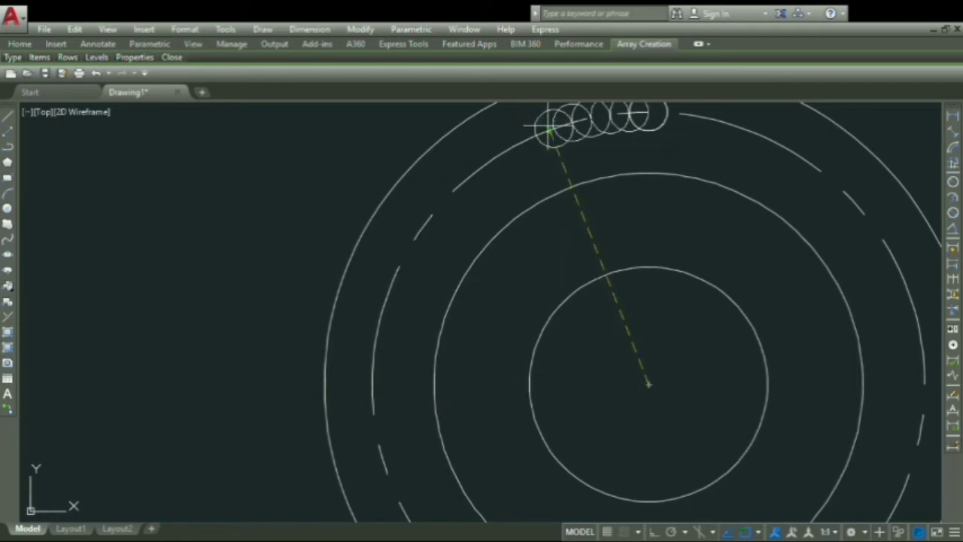
left_click(554, 129)
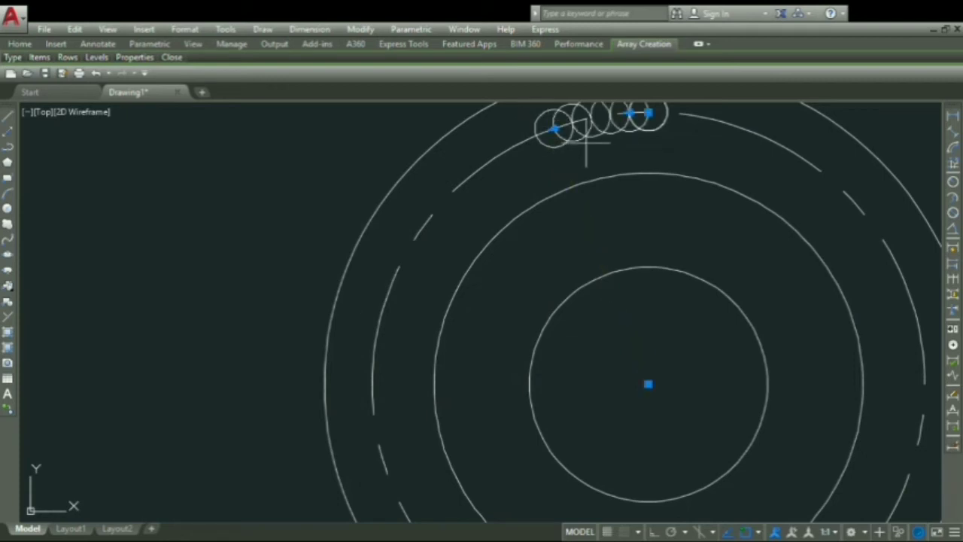
scroll(592, 138, "up", 2)
scroll(575, 138, "down", 4)
scroll(566, 140, "up", 4)
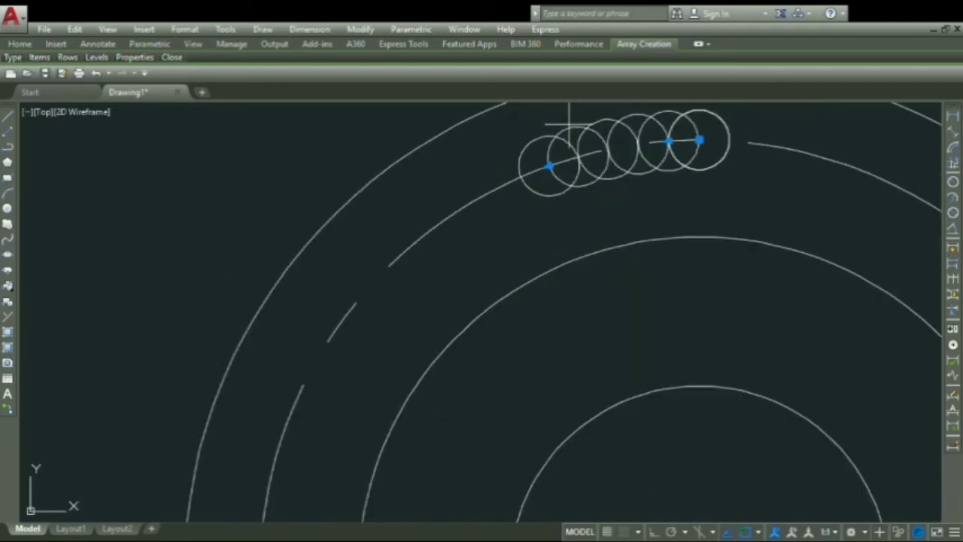
left_click(550, 166)
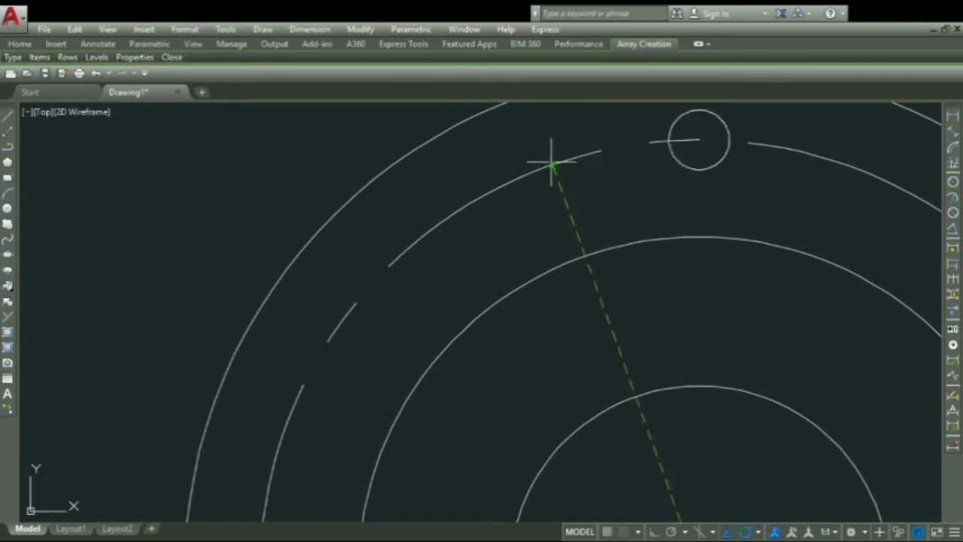
left_click(588, 152)
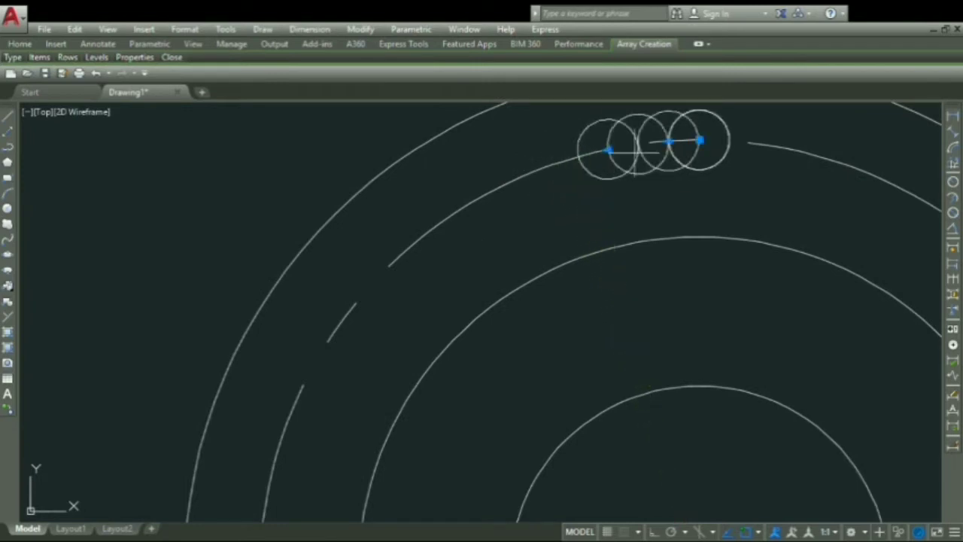
left_click(669, 141)
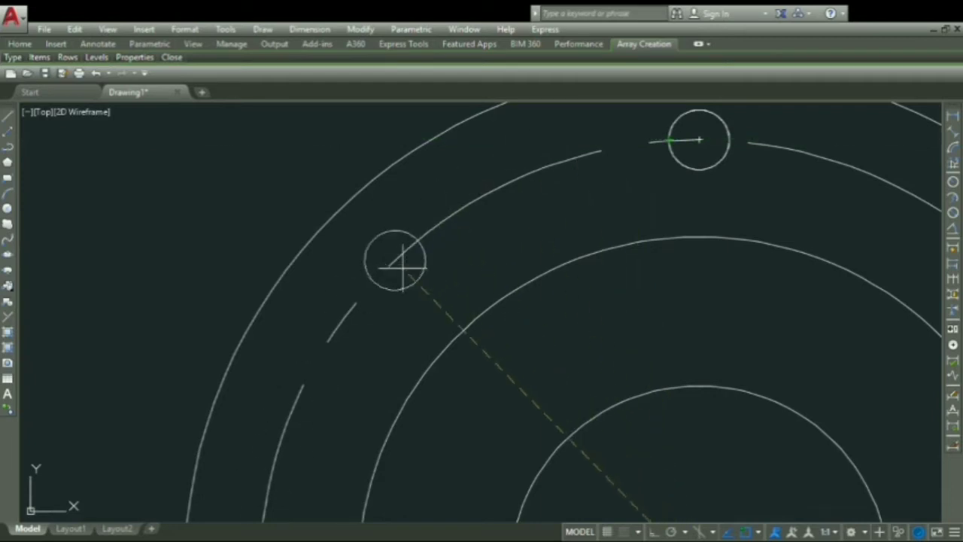
scroll(394, 262, "down", 3)
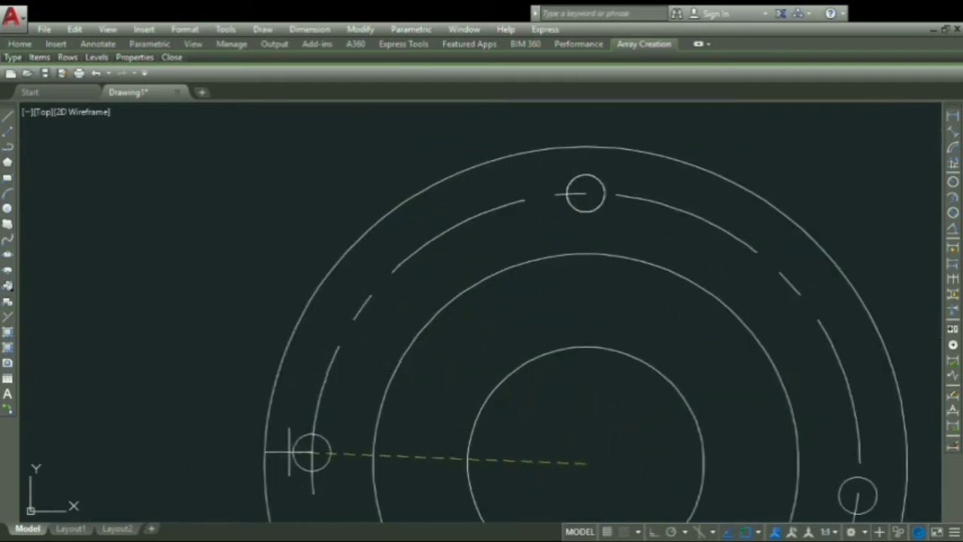
scroll(312, 426, "down", 2)
scroll(311, 425, "down", 2)
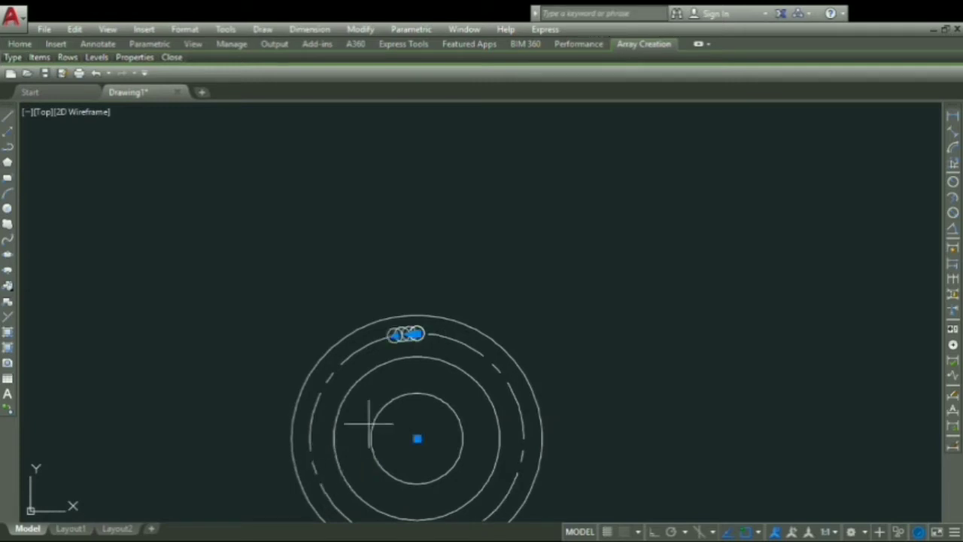
- Space the four arrayed hole circles evenly by moving the second item to the dashed circle's left quadrant, and finish the array
scroll(386, 339, "down", 3)
scroll(369, 348, "up", 3)
scroll(369, 348, "up", 6)
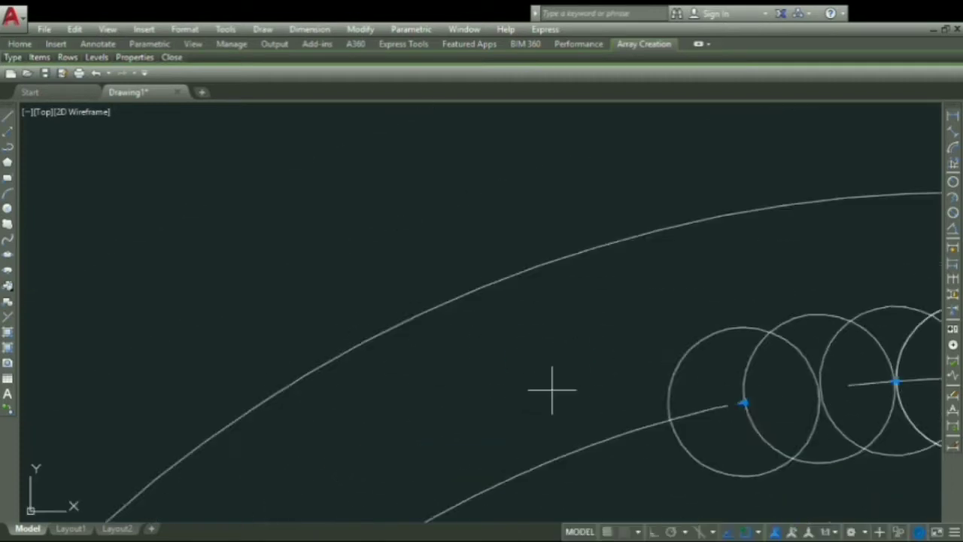
scroll(553, 390, "down", 4)
scroll(583, 399, "up", 3)
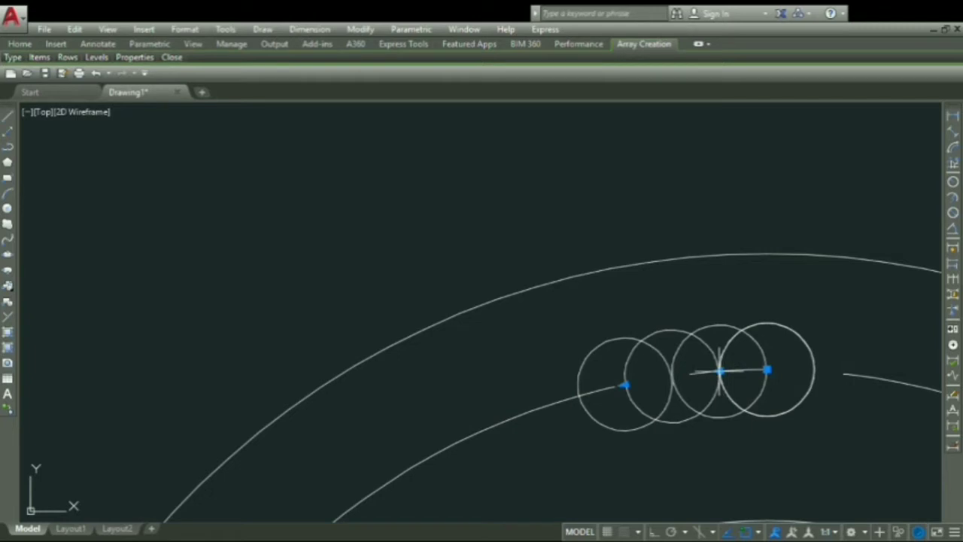
left_click(720, 370)
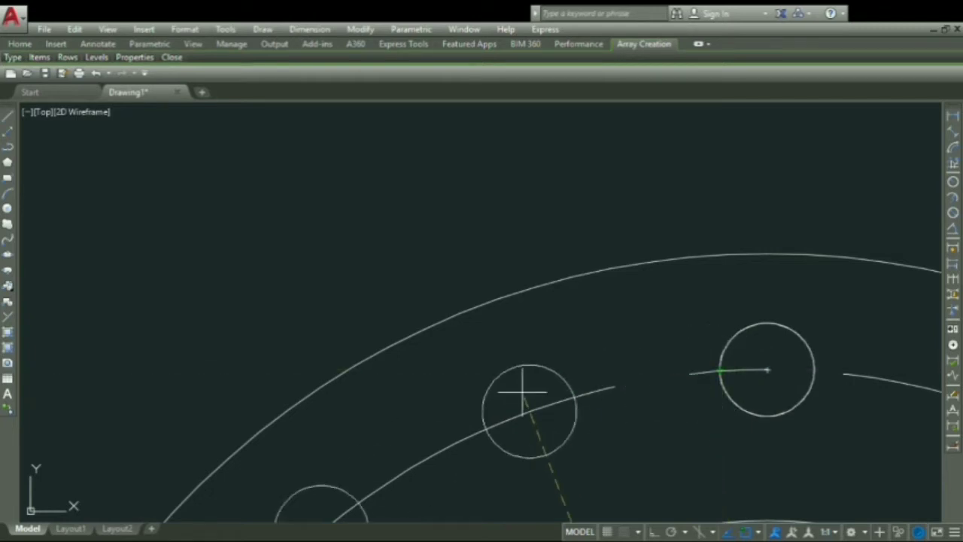
scroll(522, 392, "down", 8)
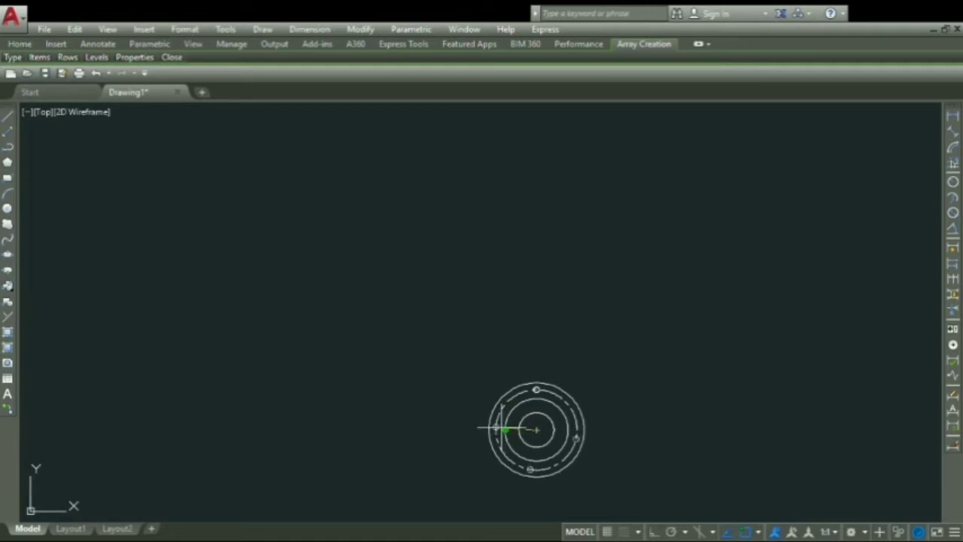
left_click(497, 430)
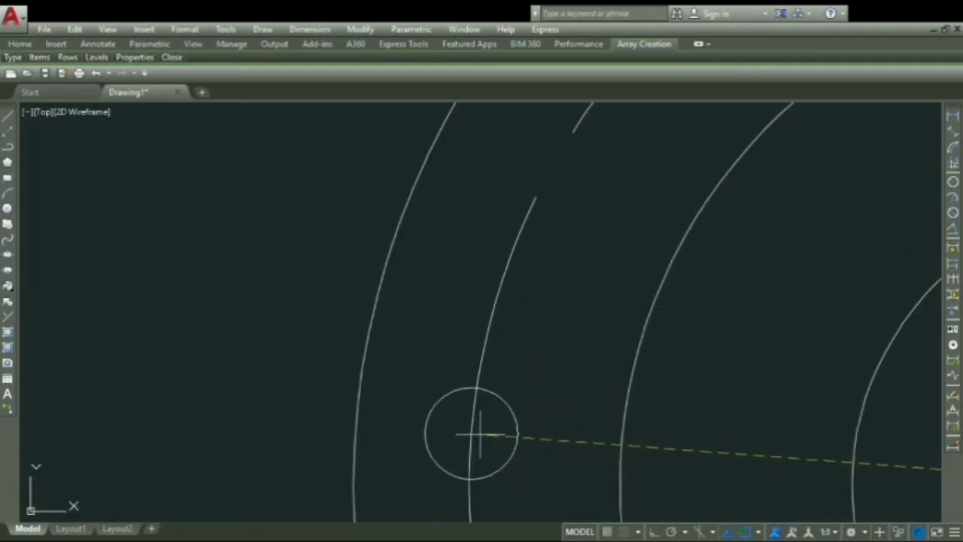
scroll(469, 441, "down", 2)
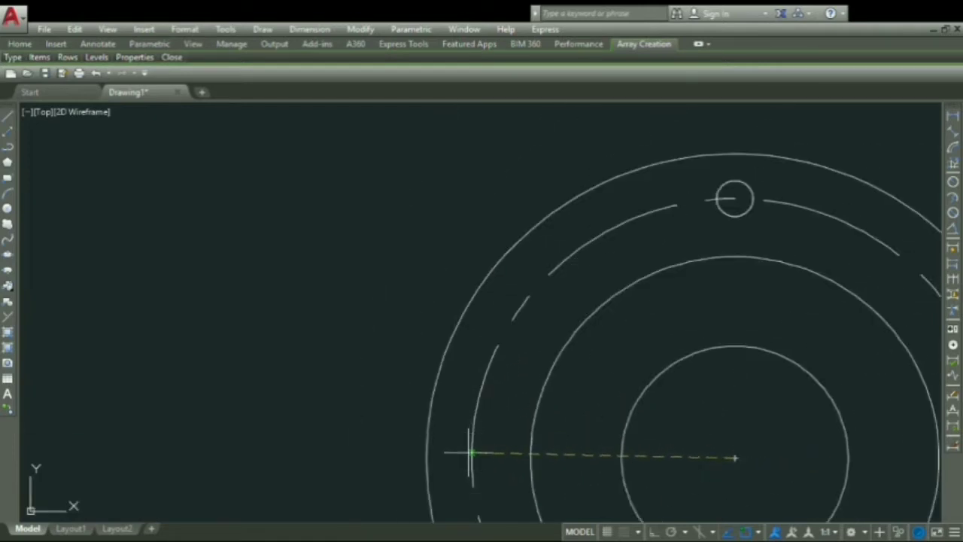
left_click(472, 457)
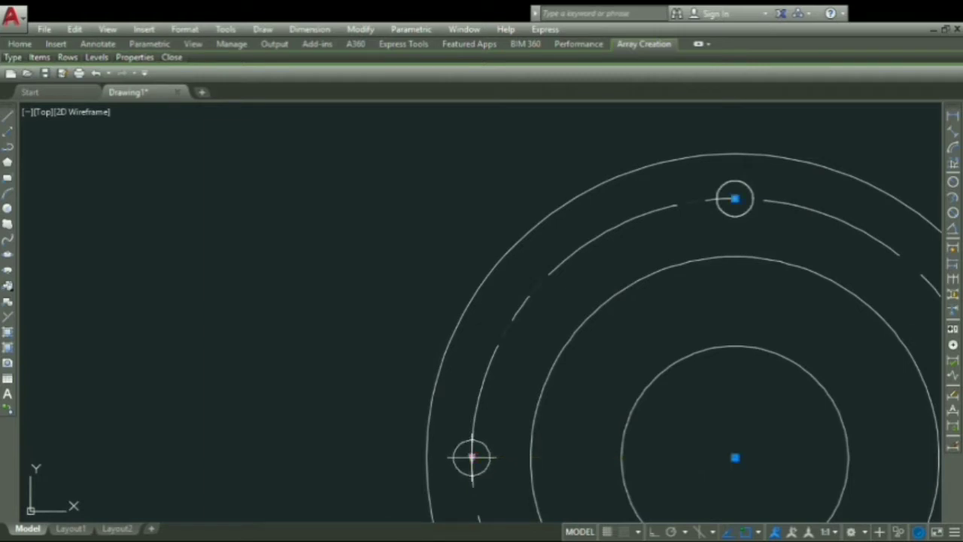
scroll(639, 428, "down", 3)
scroll(655, 414, "up", 2)
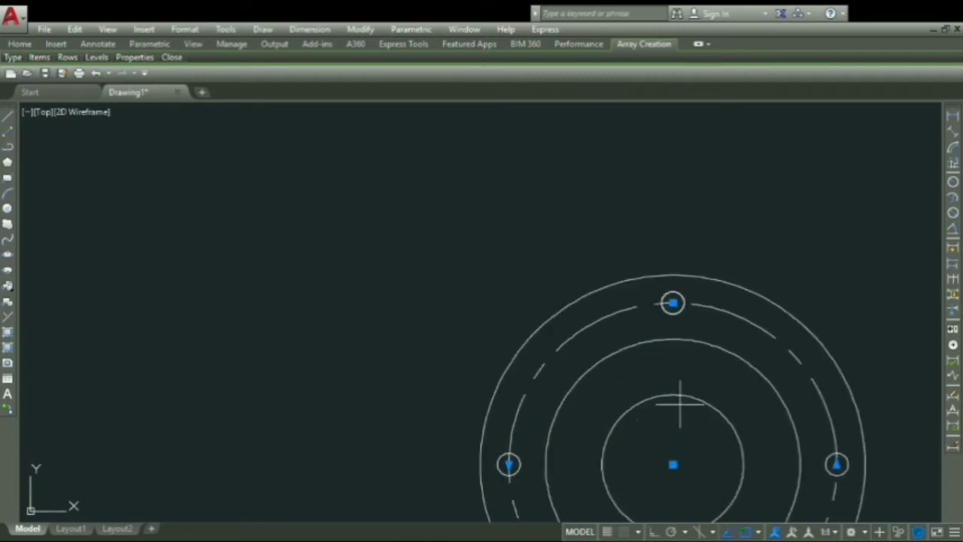
scroll(680, 402, "down", 3)
key("Return")
- Add a horizontal linear dimension between the left and right quadrants of the outermost circle, placed below the flange
scroll(707, 437, "down", 3)
middle_click_drag(743, 427, 337, 350)
middle_click(337, 350)
middle_click(336, 350)
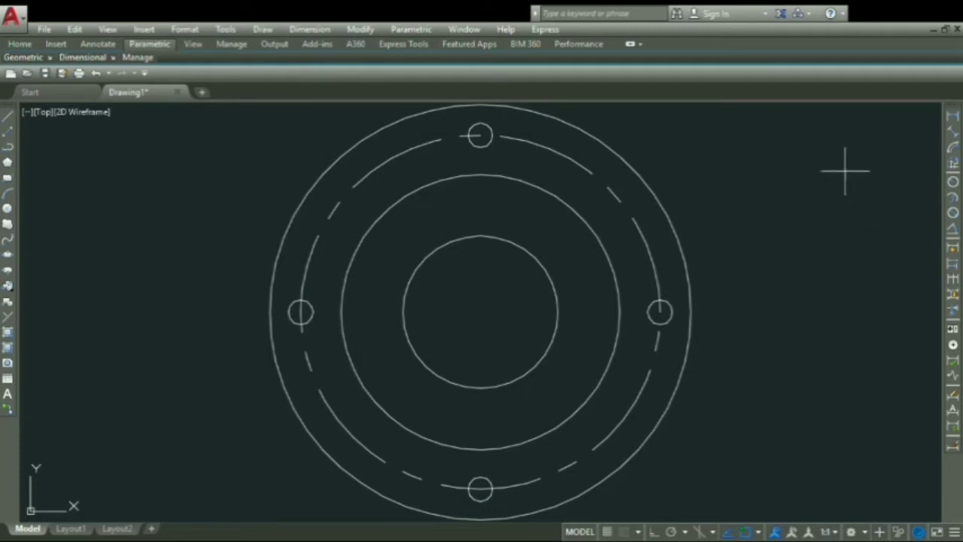
scroll(801, 203, "down", 4)
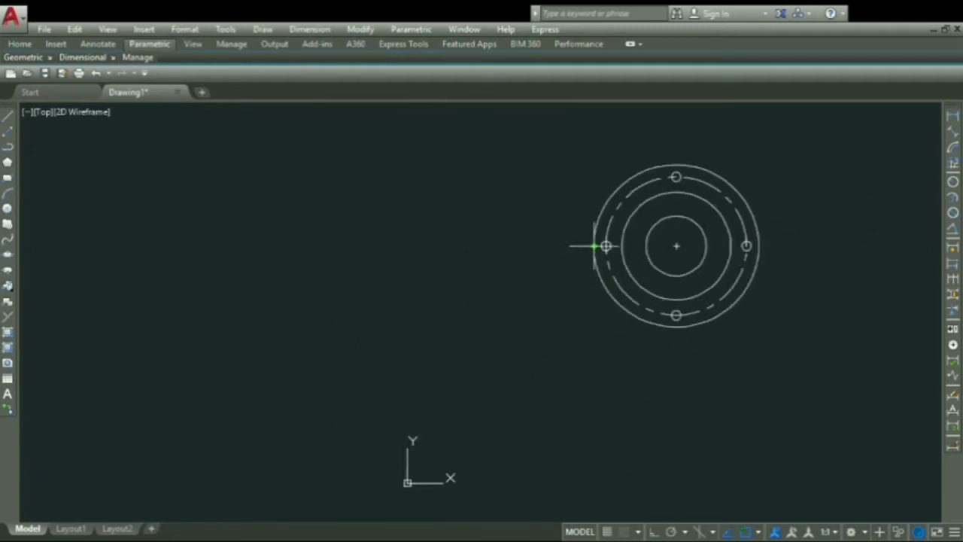
left_click(595, 246)
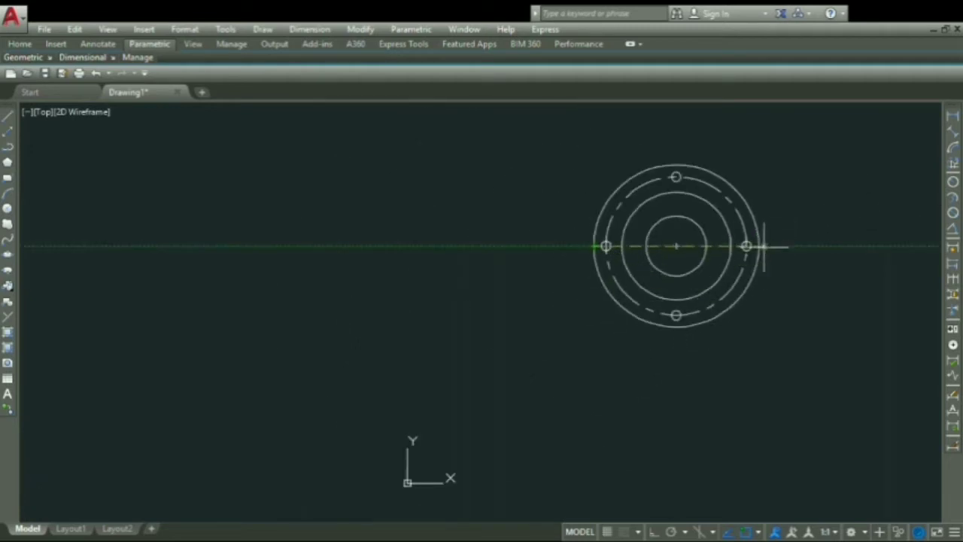
left_click(760, 246)
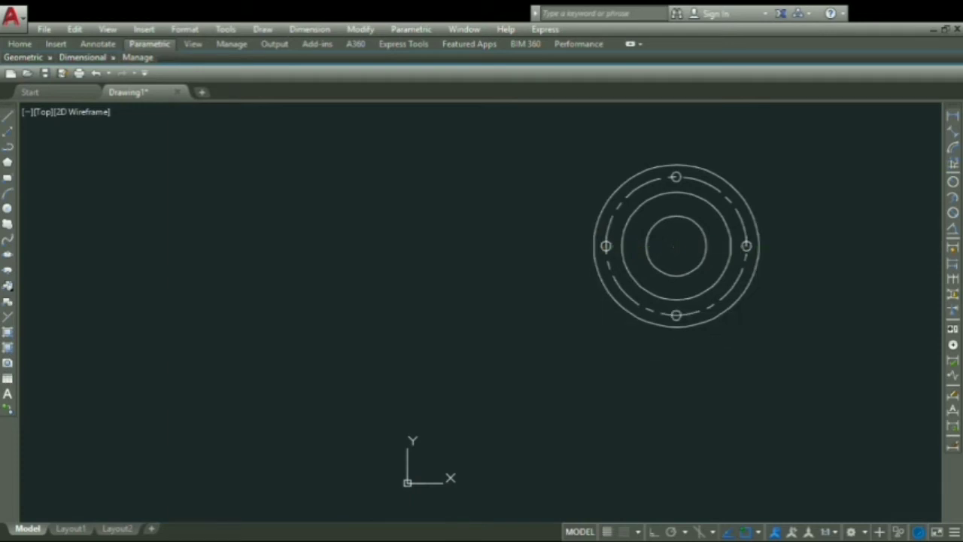
left_click(709, 362)
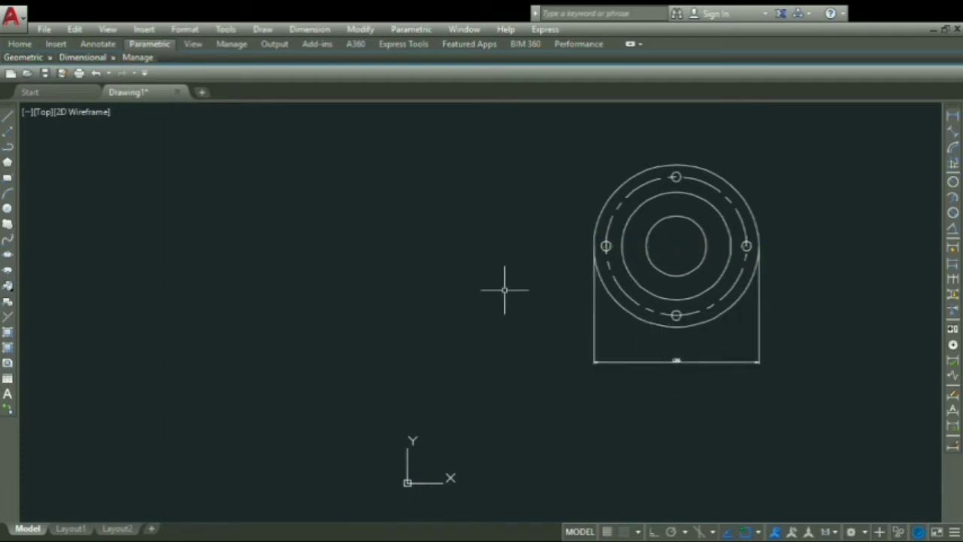
- Dimension the width of the circle just inside the dashed bolt circle, placing it between the flange and the outer dimension line
scroll(607, 248, "down", 6)
scroll(565, 241, "up", 6)
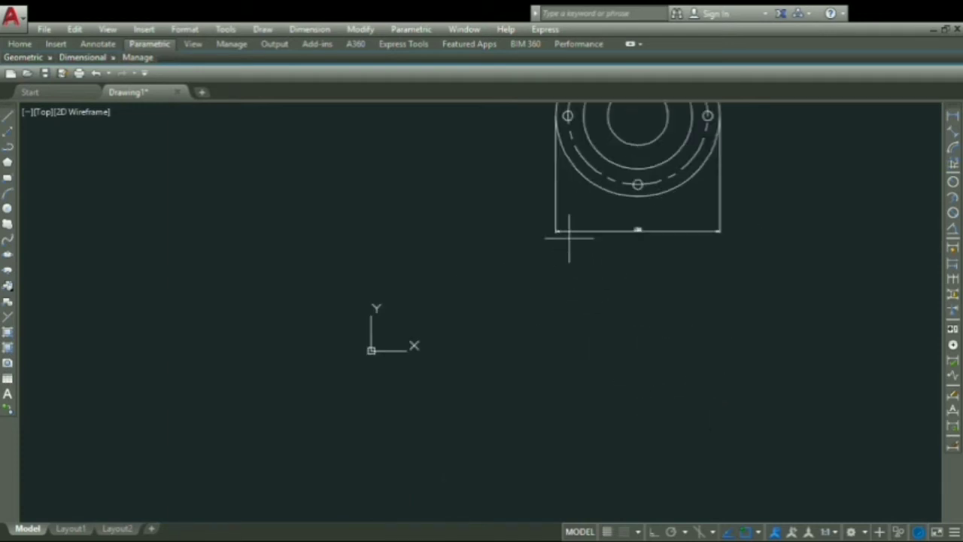
scroll(591, 138, "down", 4)
scroll(578, 166, "up", 8)
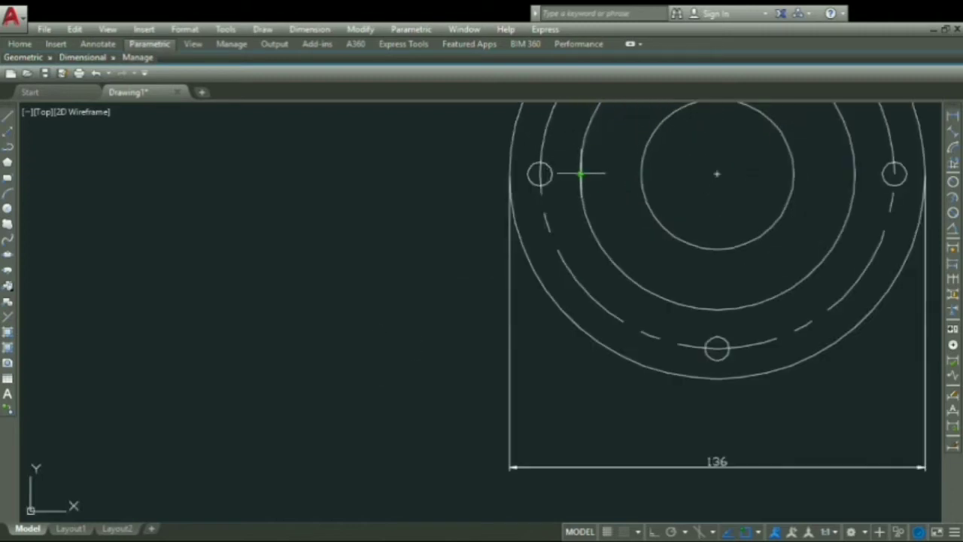
left_click(581, 174)
left_click(855, 174)
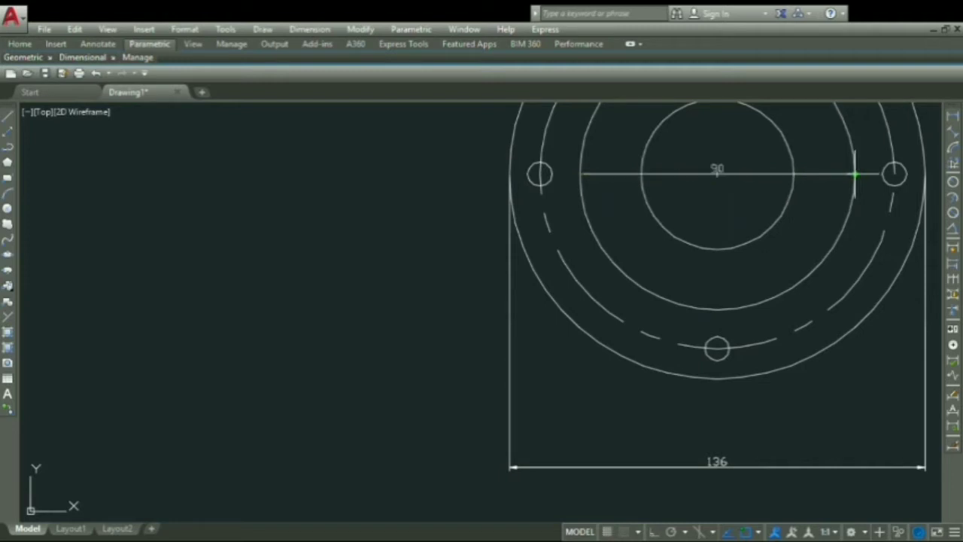
left_click(832, 425)
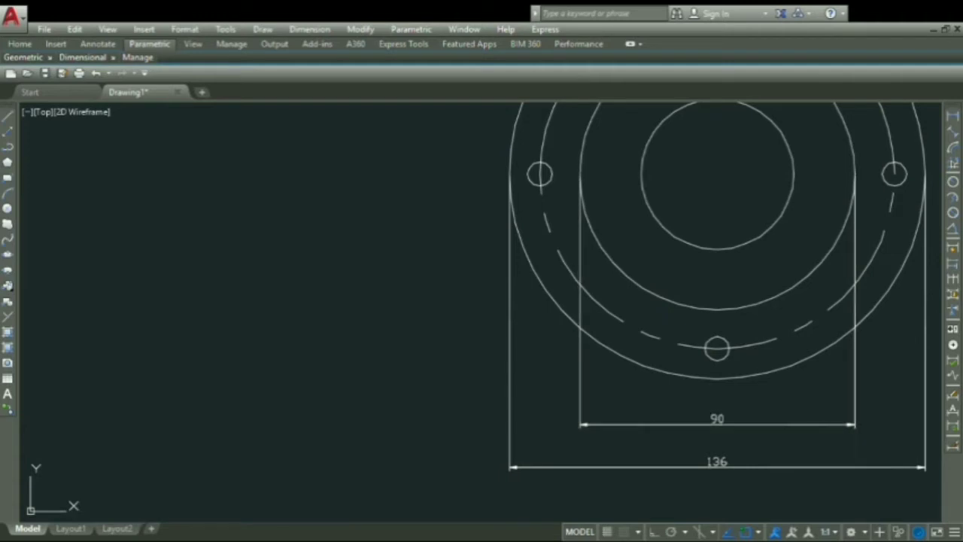
- Put a diameter symbol in front of both dimension texts so they read ø90 and ø136
double_click(717, 419)
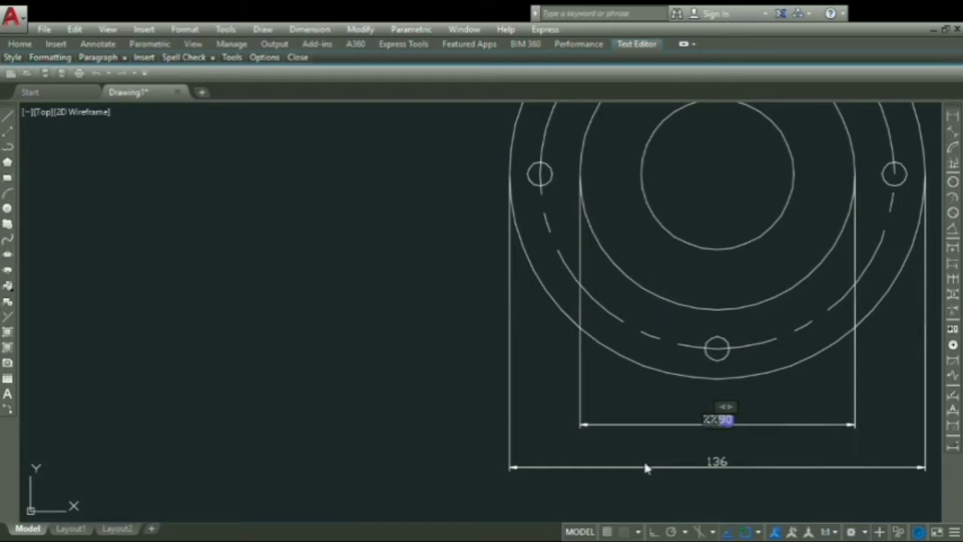
left_click(875, 348)
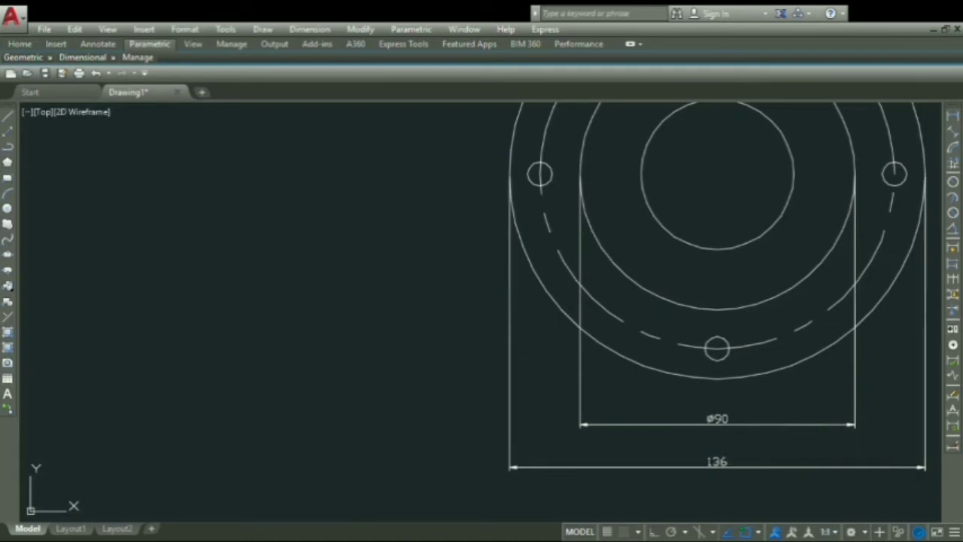
double_click(723, 462)
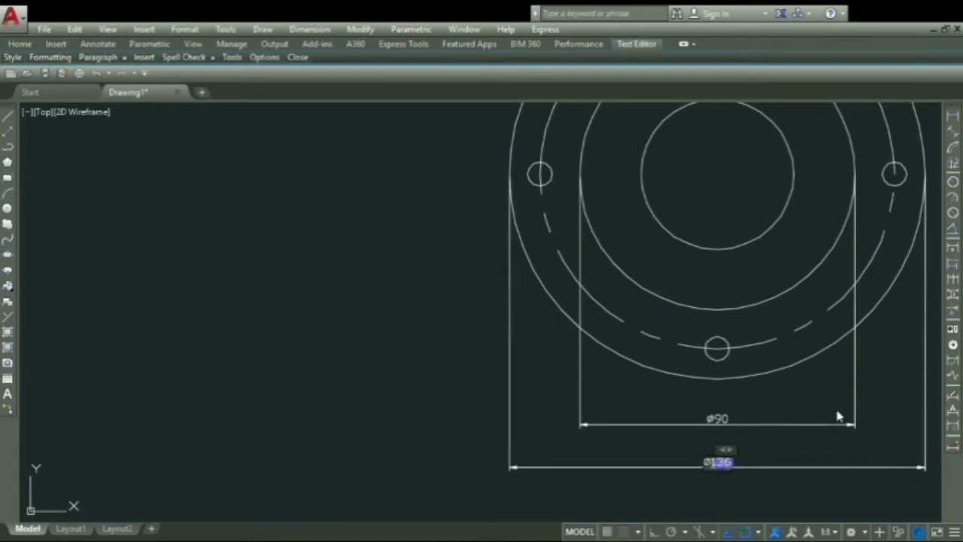
left_click(886, 403)
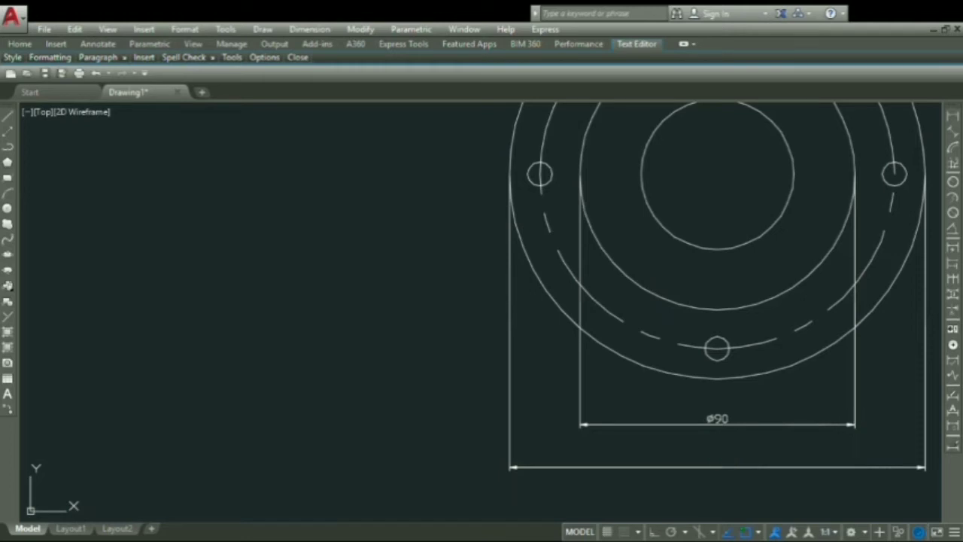
scroll(875, 315, "down", 3)
scroll(917, 251, "up", 5)
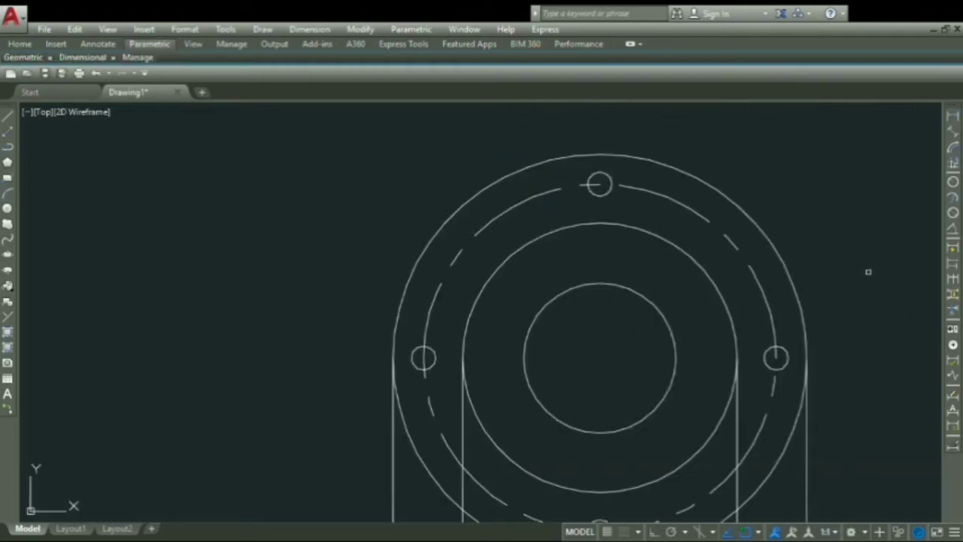
middle_click(749, 356)
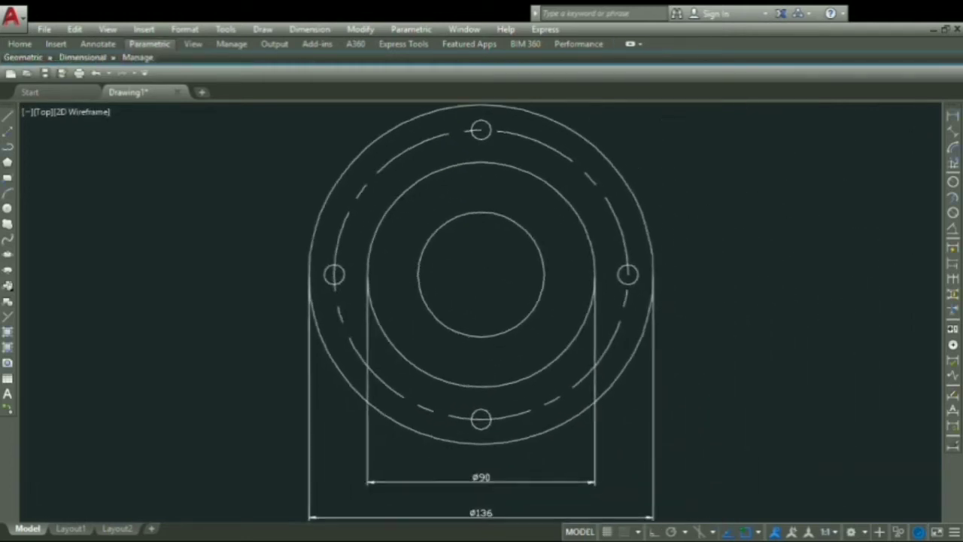